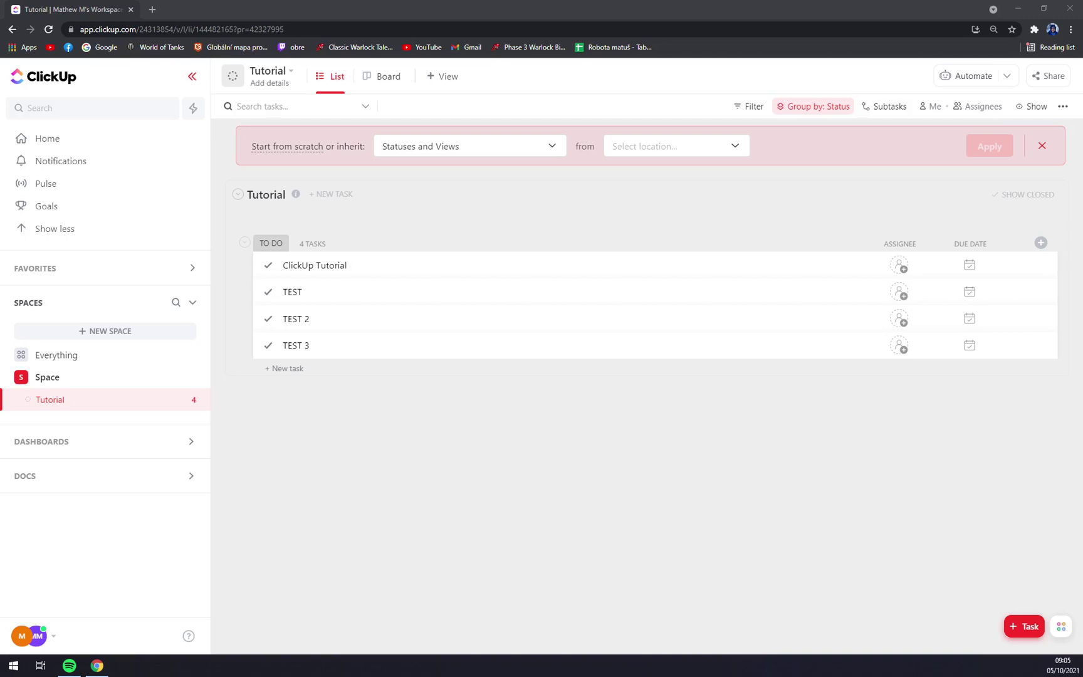
- Assign ClickUp Tutorial to yourself and TEST to the other workspace member
left_click(407, 451)
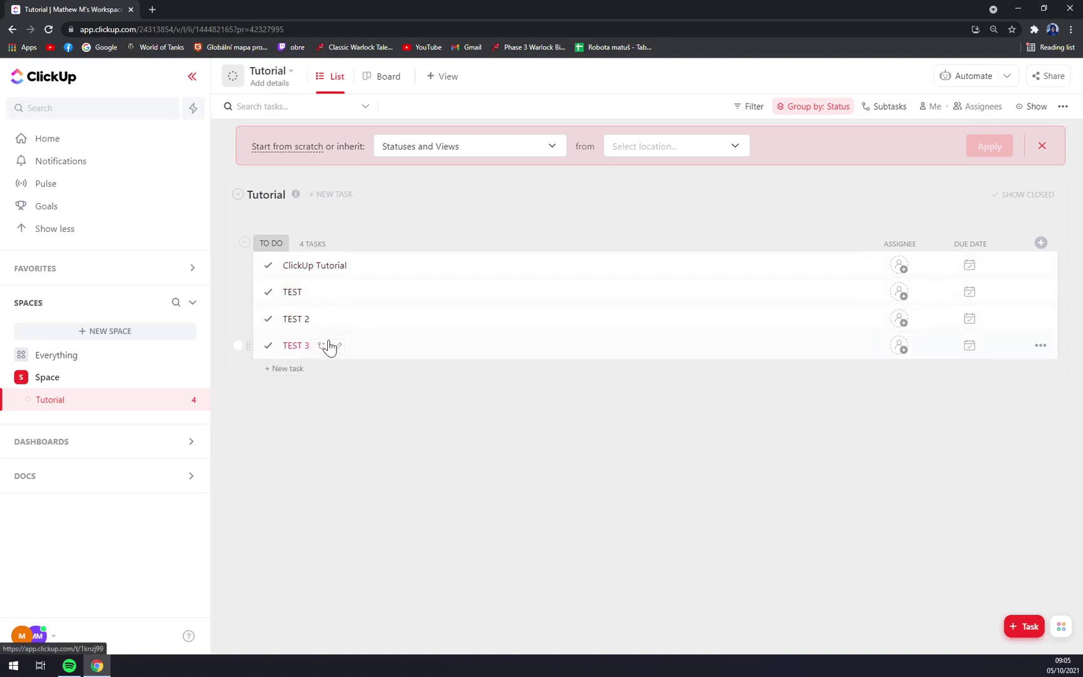
left_click(902, 266)
left_click(931, 332)
left_click(900, 292)
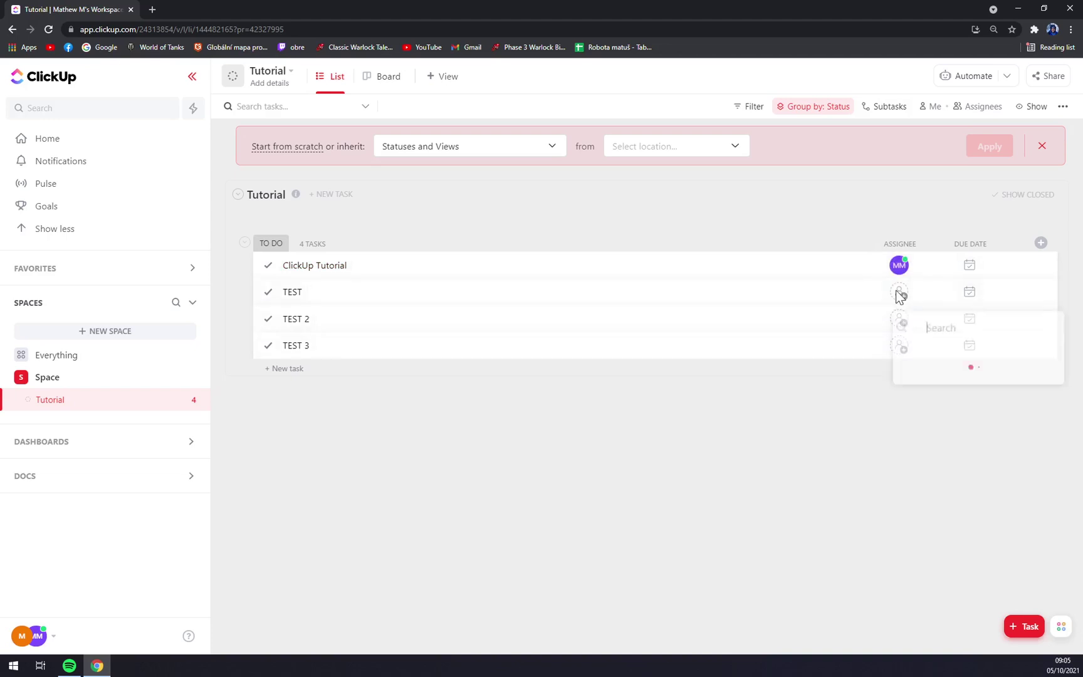
left_click(946, 384)
- Assign TEST 2 and TEST 3 to yourself, then open the TO DO group's options
left_click(901, 318)
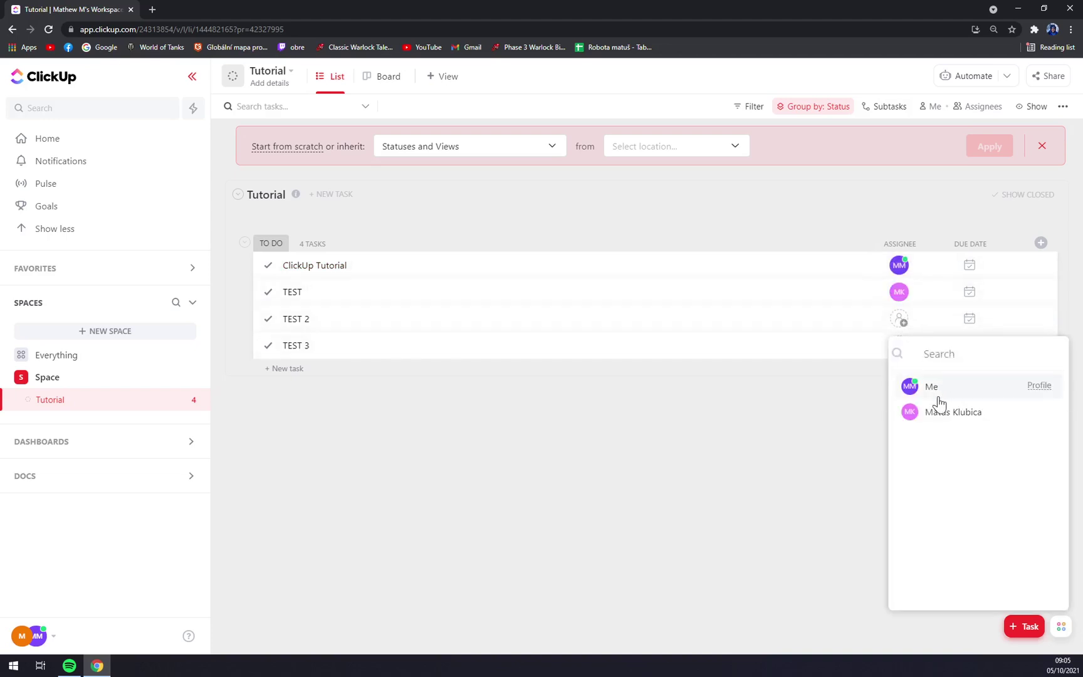
left_click(933, 386)
left_click(900, 346)
left_click(930, 411)
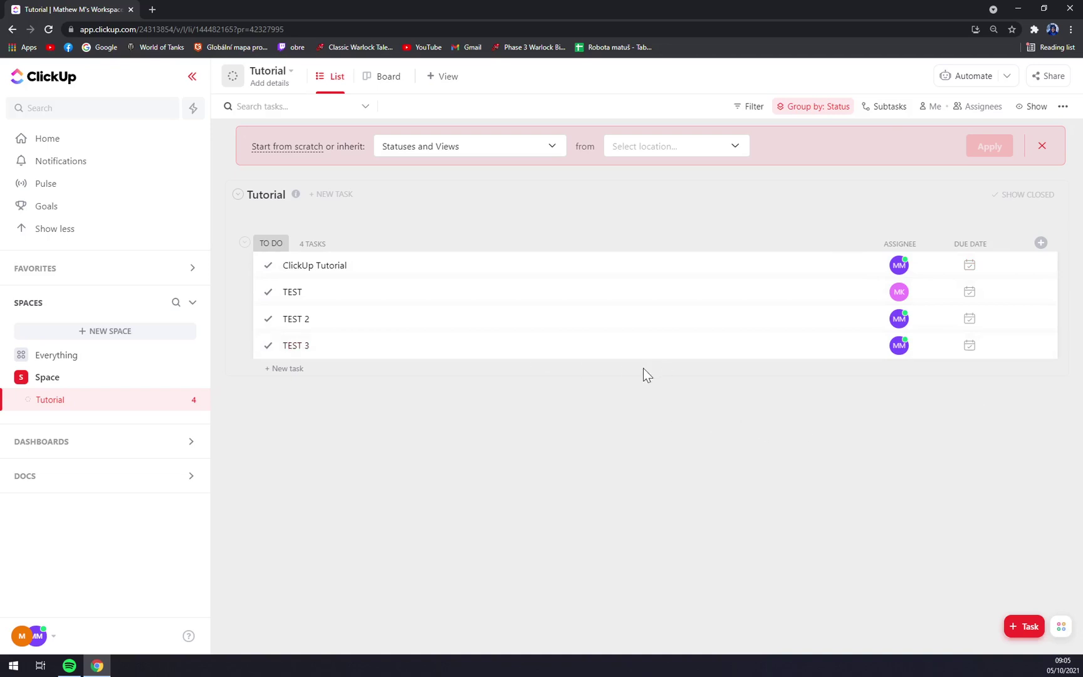
left_click(270, 245)
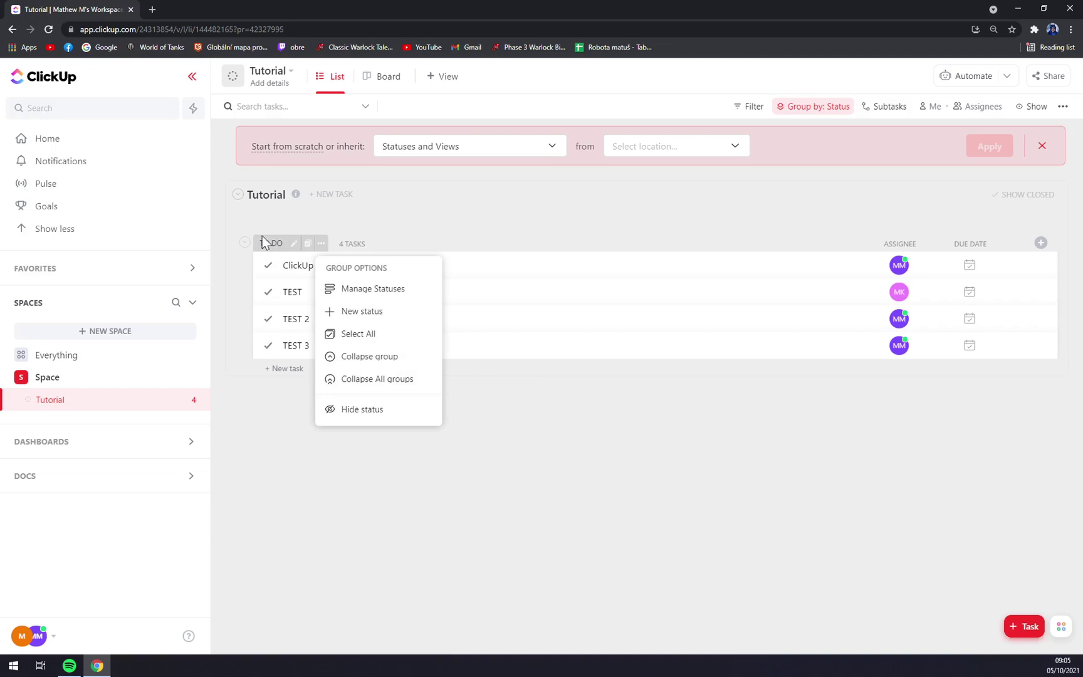
- Dismiss the TO DO Group Options menu to reveal the task list
left_click(397, 217)
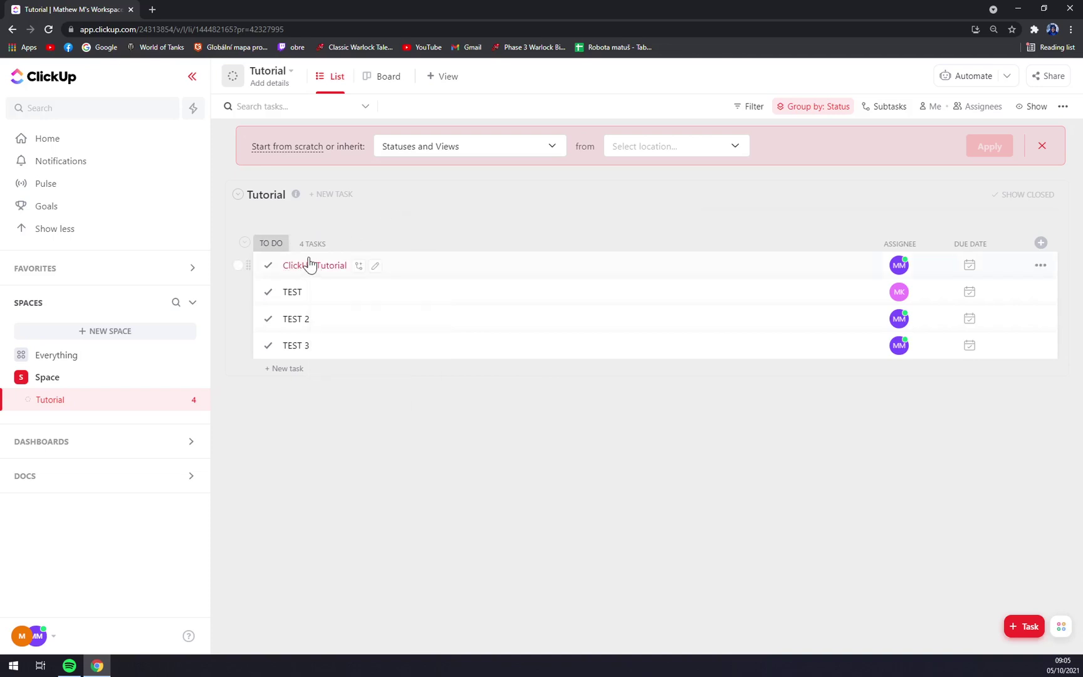
left_click(1040, 244)
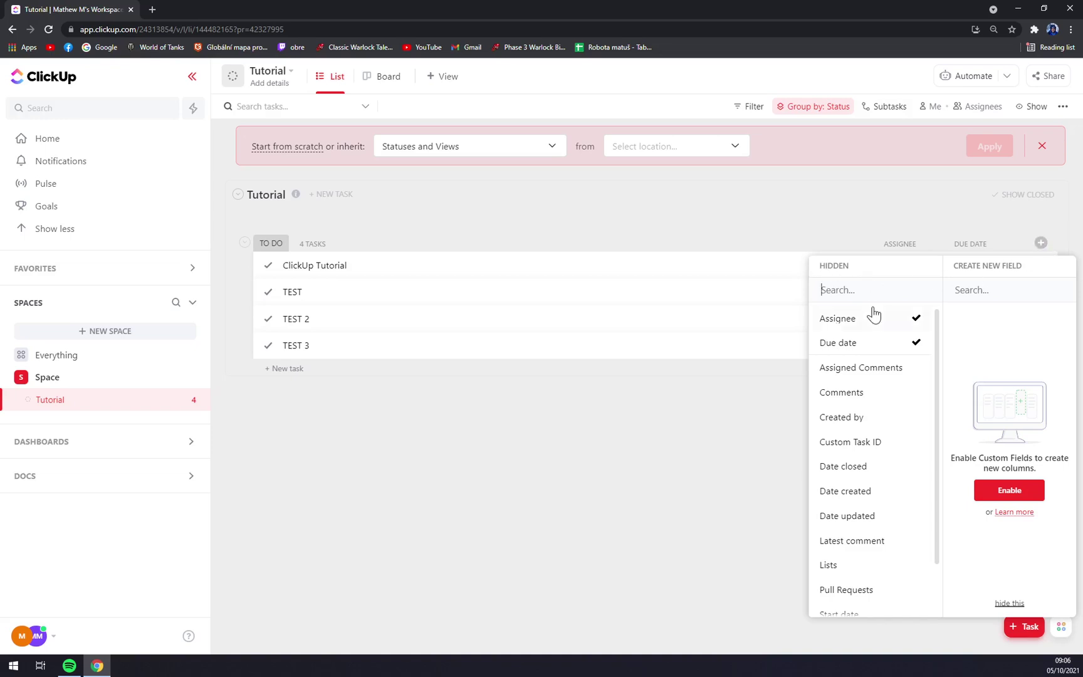
scroll(887, 418, "down", 2)
scroll(846, 376, "up", 2)
left_click(900, 247)
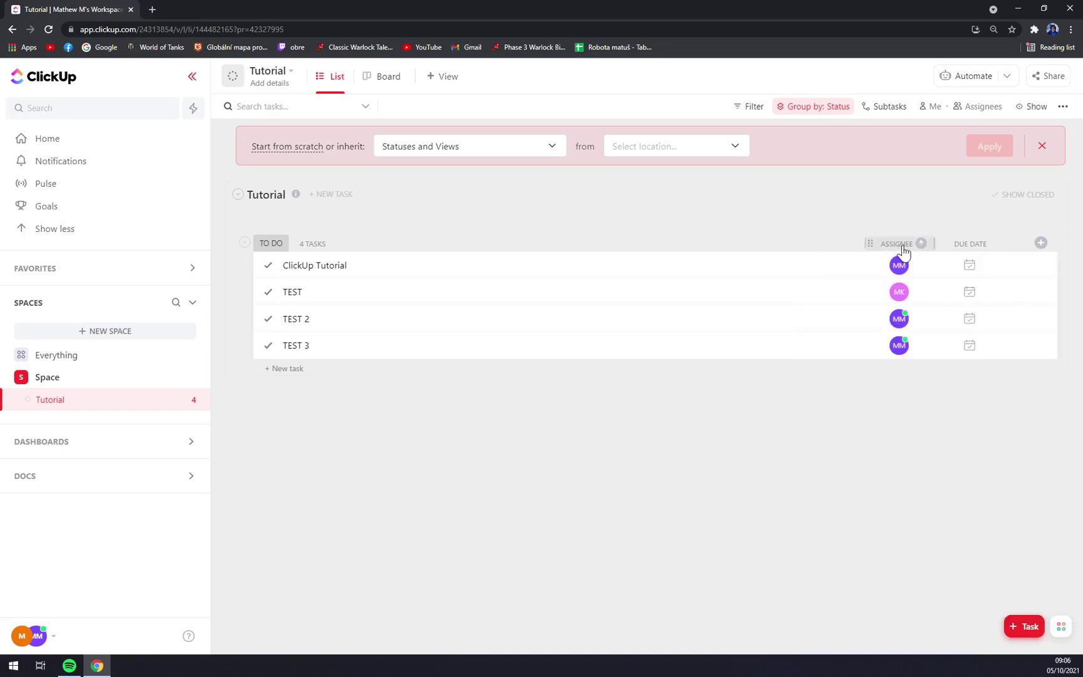
left_click(903, 247)
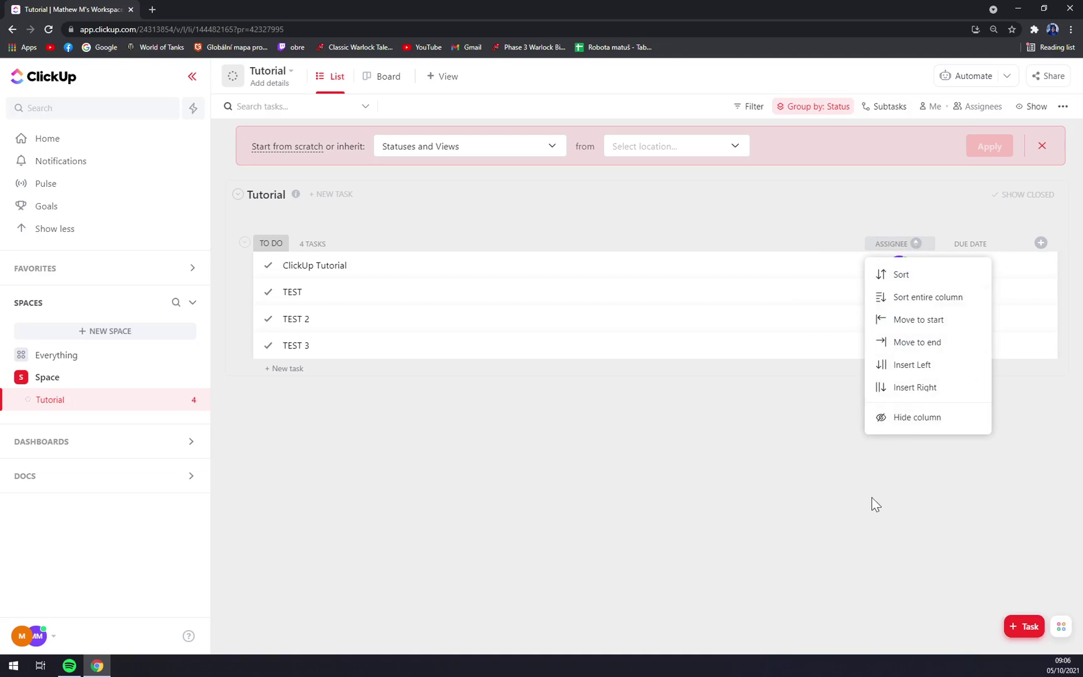
left_click(886, 446)
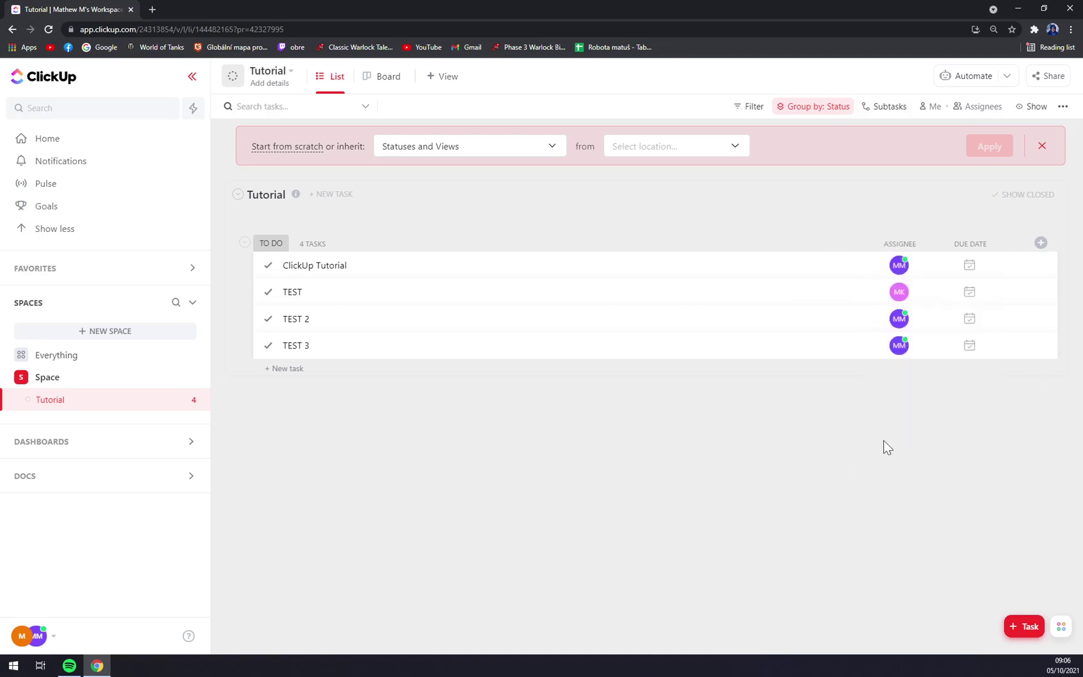
left_click(1040, 243)
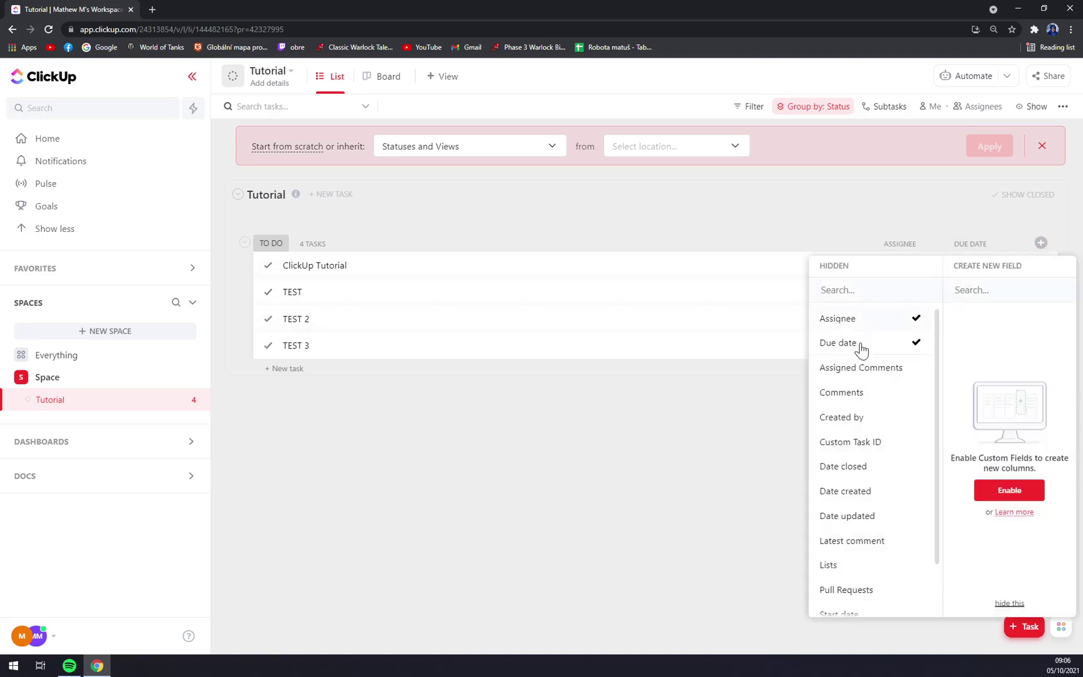
- Set ClickUp Tutorial and TEST to a due date of Saturday, Oct 9
left_click(753, 454)
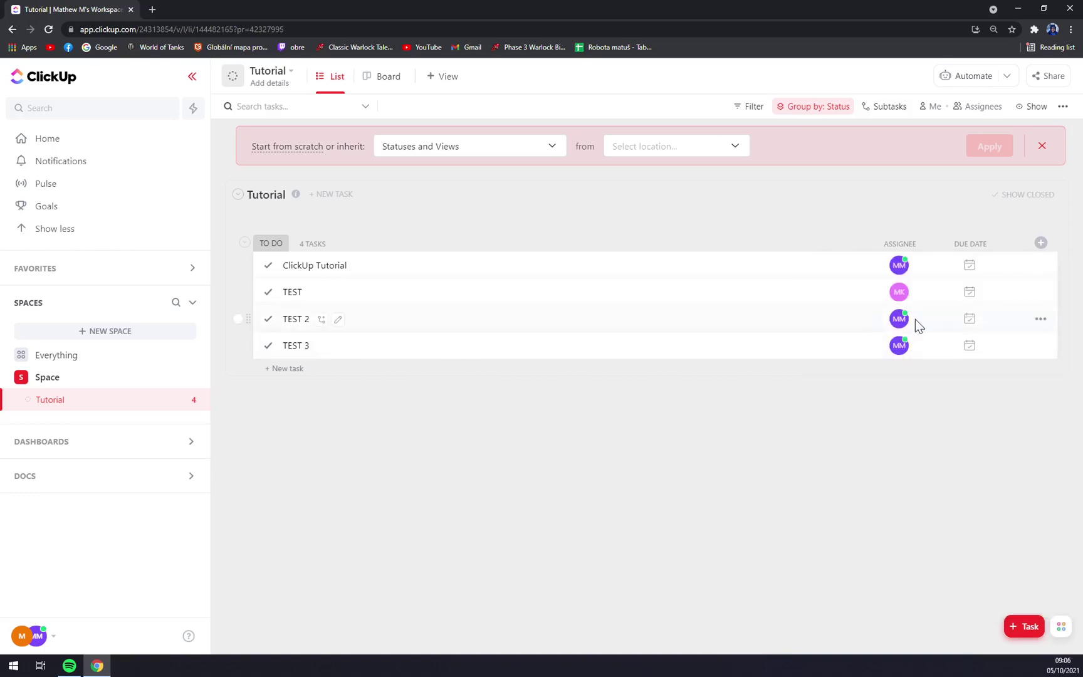
left_click(970, 266)
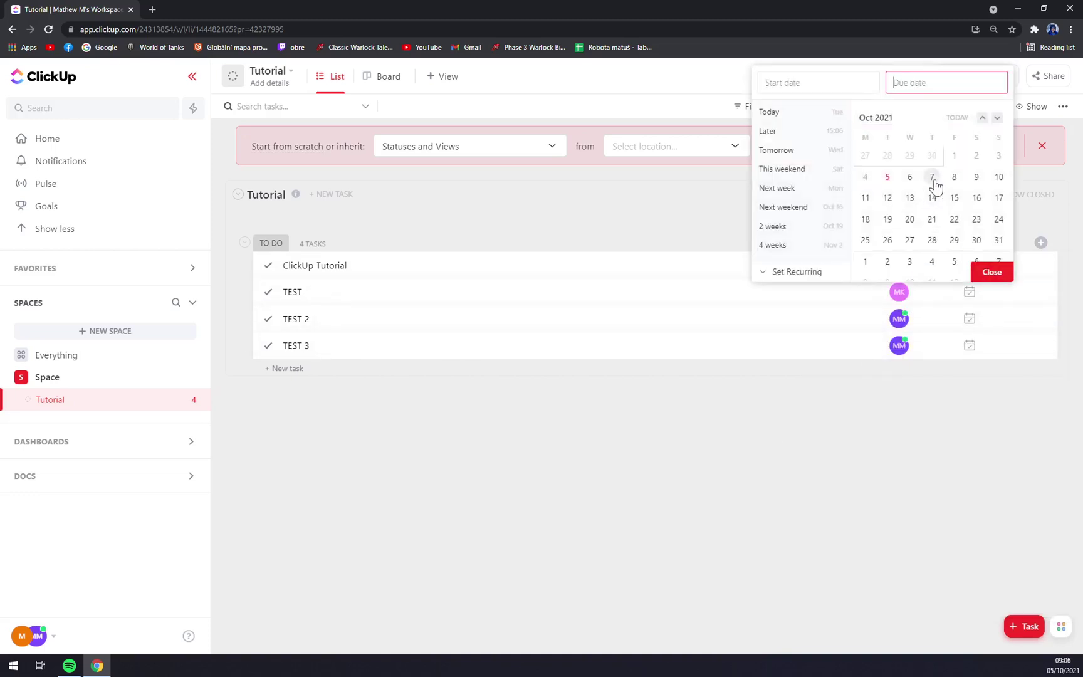
left_click(976, 178)
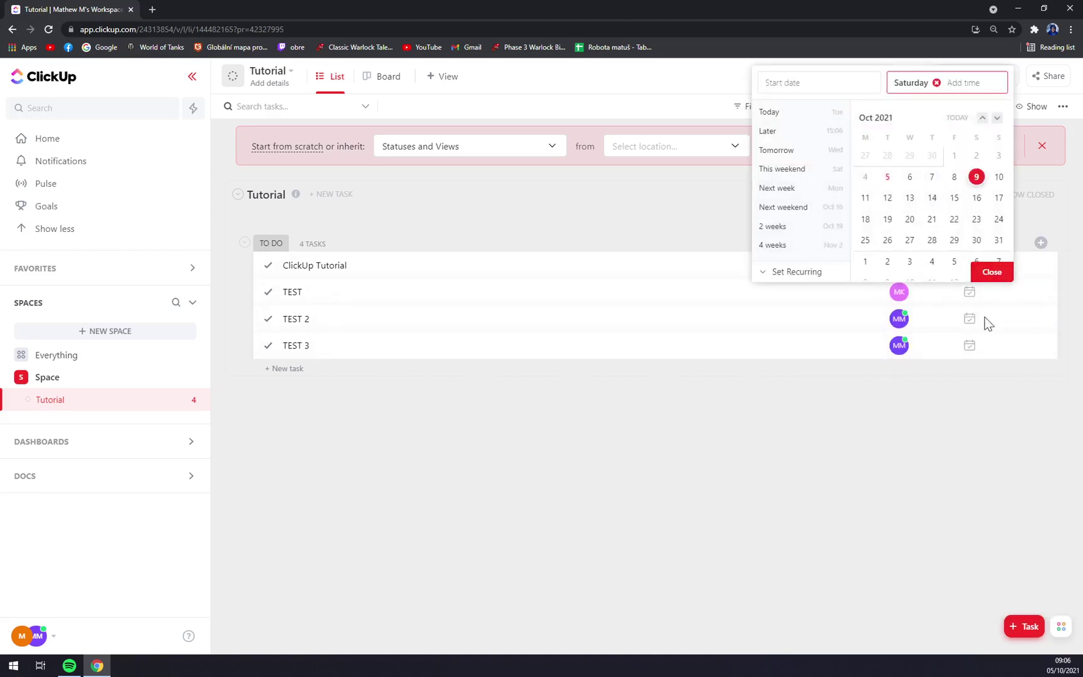
left_click(962, 412)
left_click(969, 292)
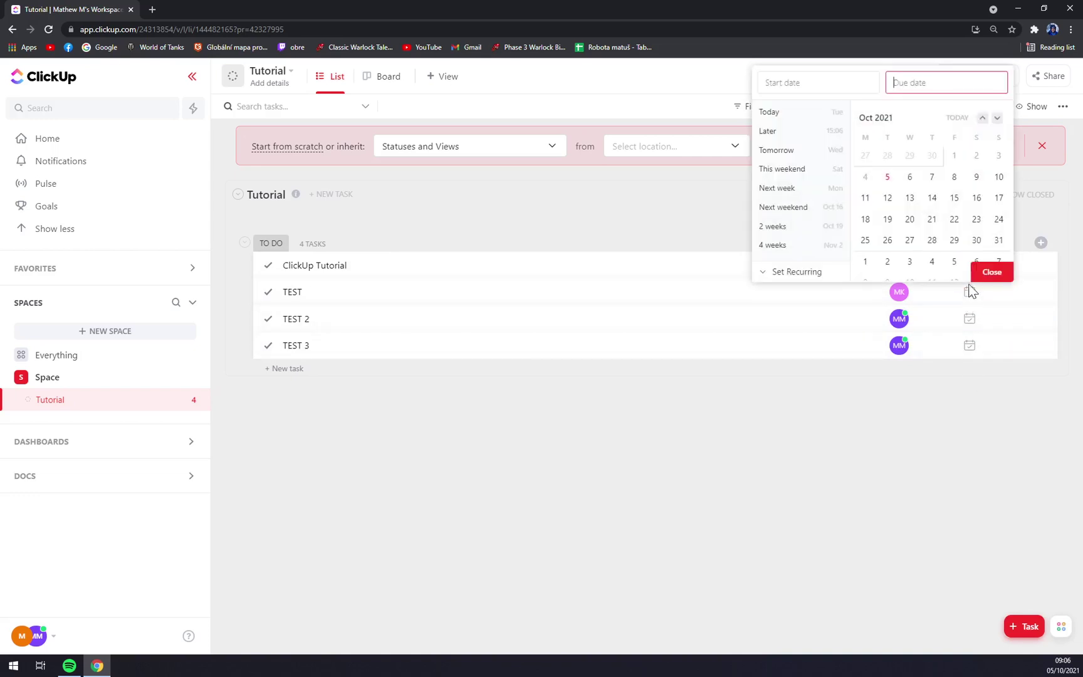
left_click(977, 178)
left_click(981, 301)
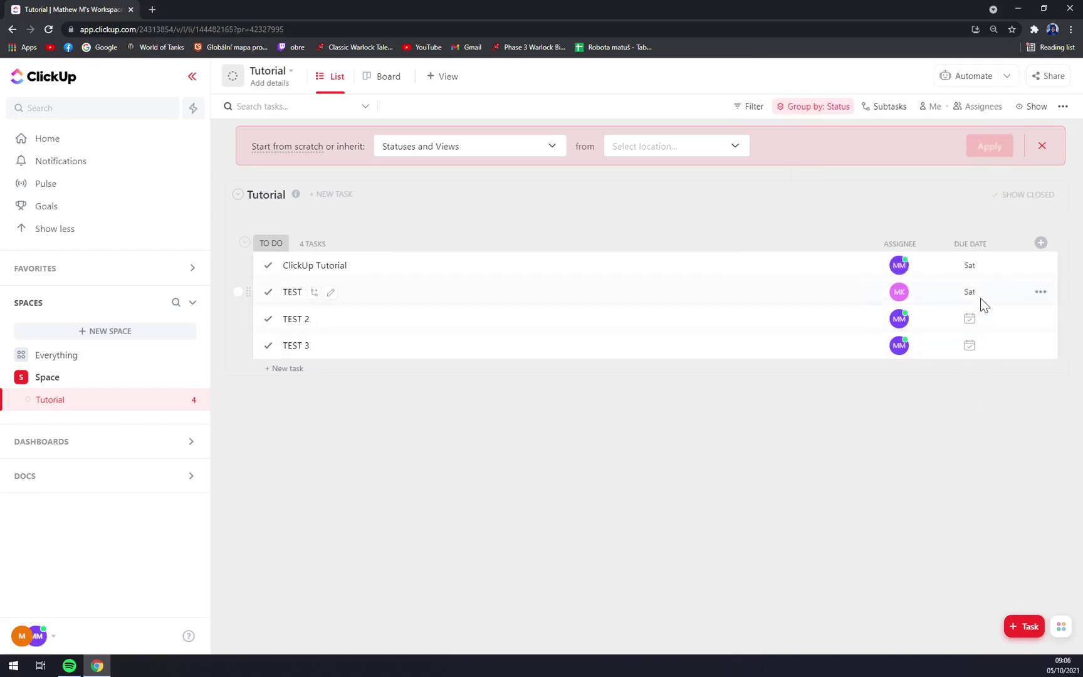
- Give TEST 2 and TEST 3 a due date of Friday, Oct 8, correcting TEST 3 from Oct 15
left_click(969, 320)
left_click(954, 196)
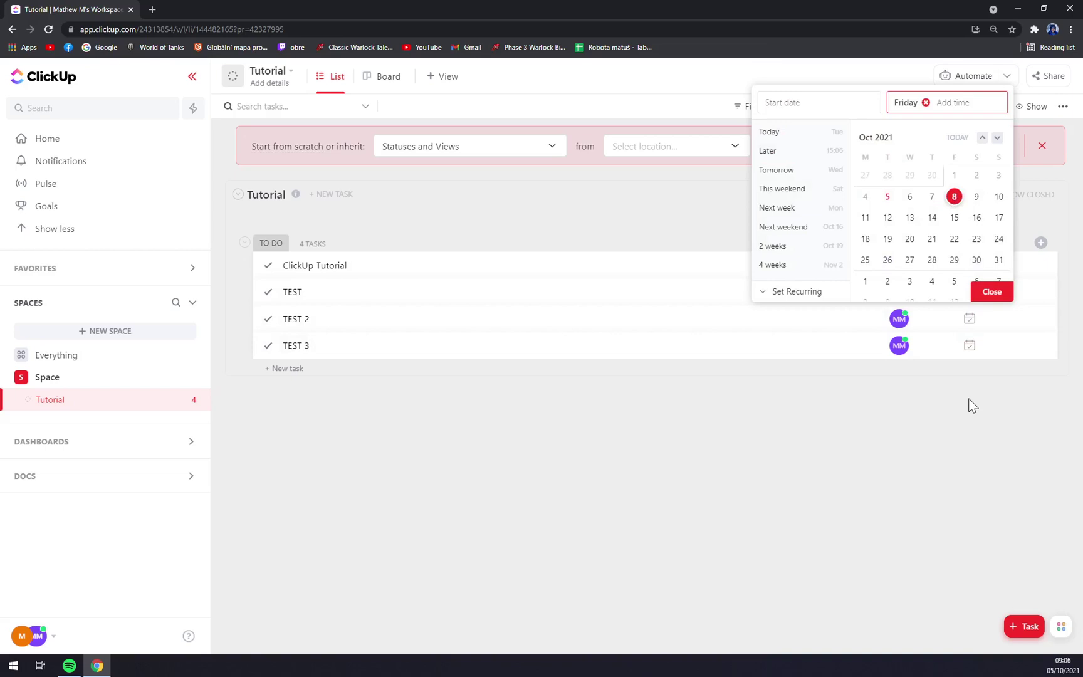
left_click(962, 394)
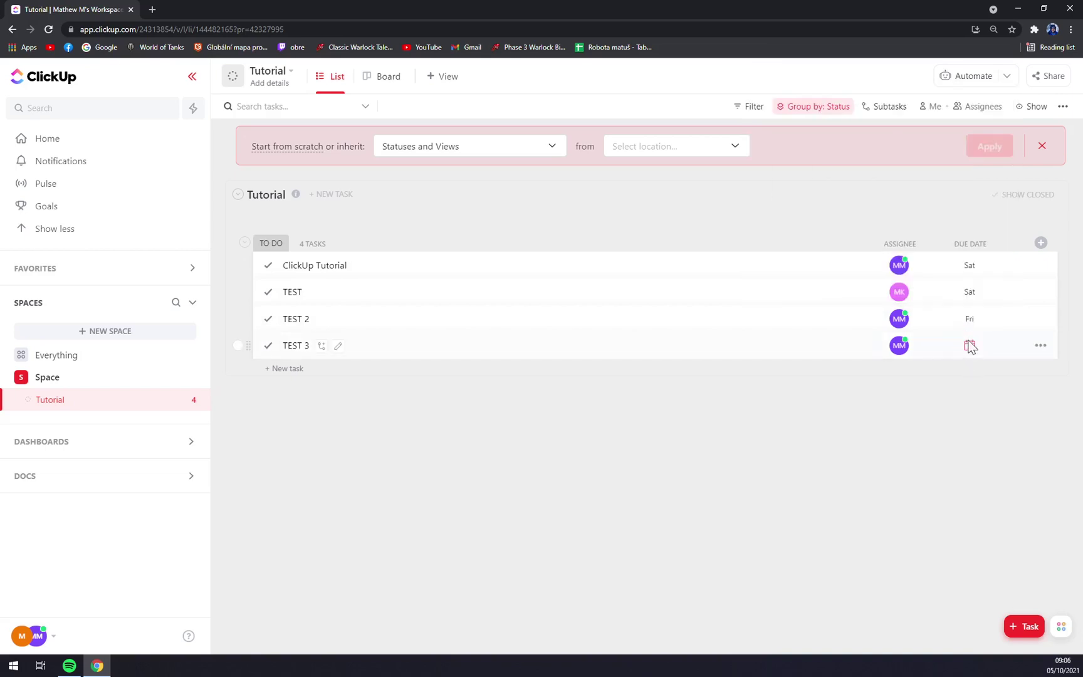
left_click(969, 346)
left_click(954, 245)
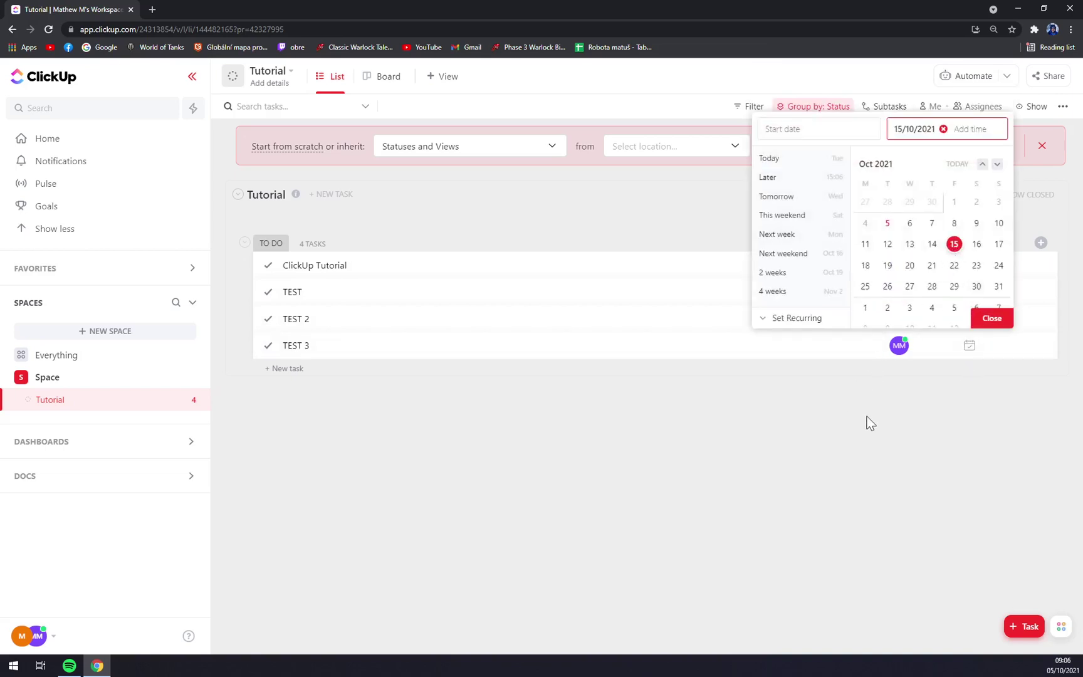
left_click(865, 437)
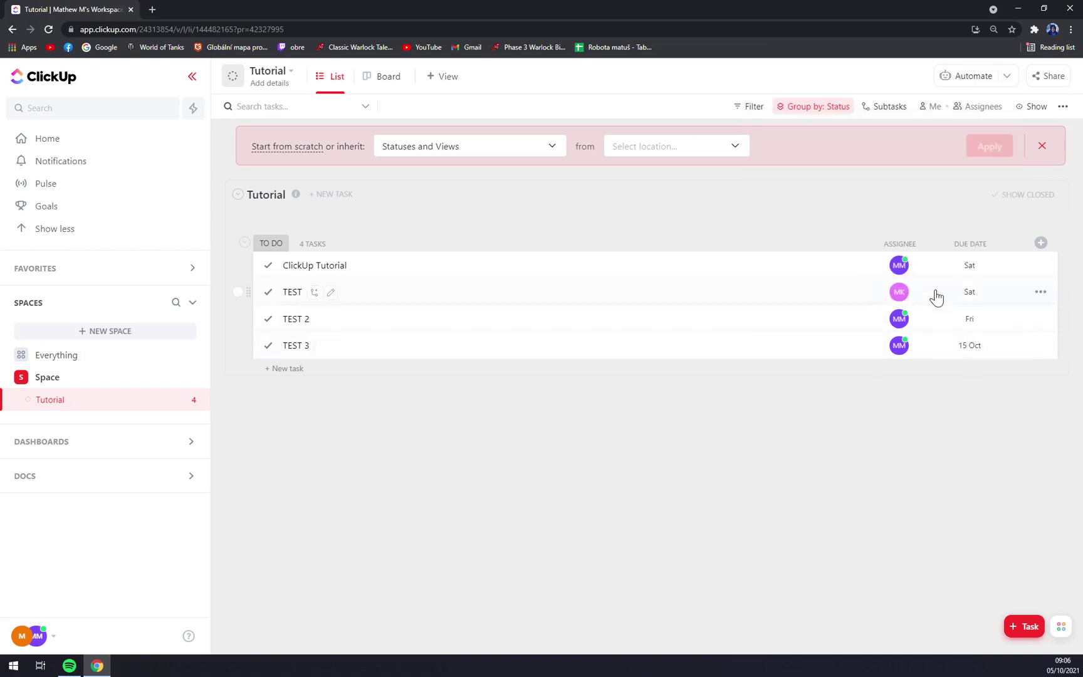
left_click(971, 352)
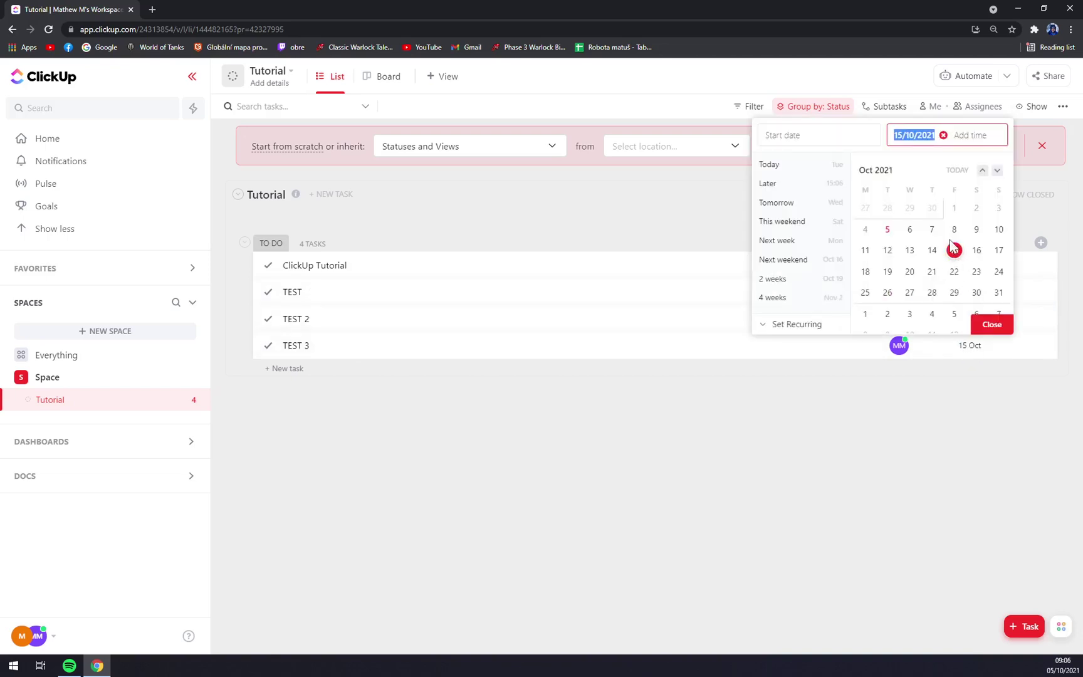
left_click(954, 229)
left_click(992, 324)
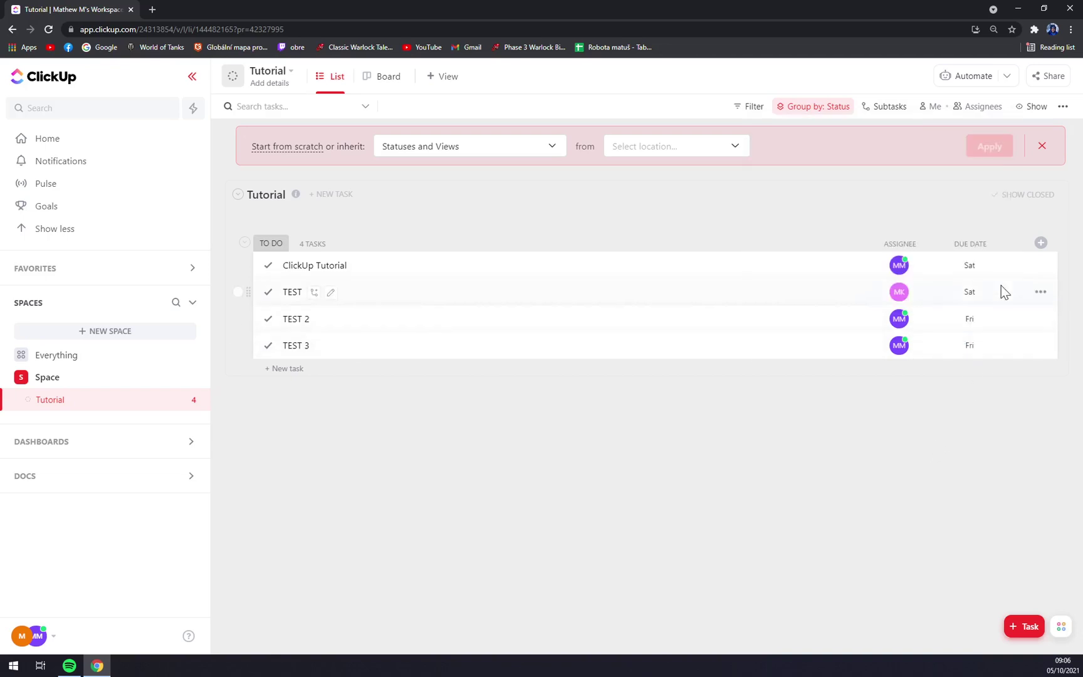
- Enable the Status field as a column and drag its header between ASSIGNEE and DUE DATE
left_click(1040, 244)
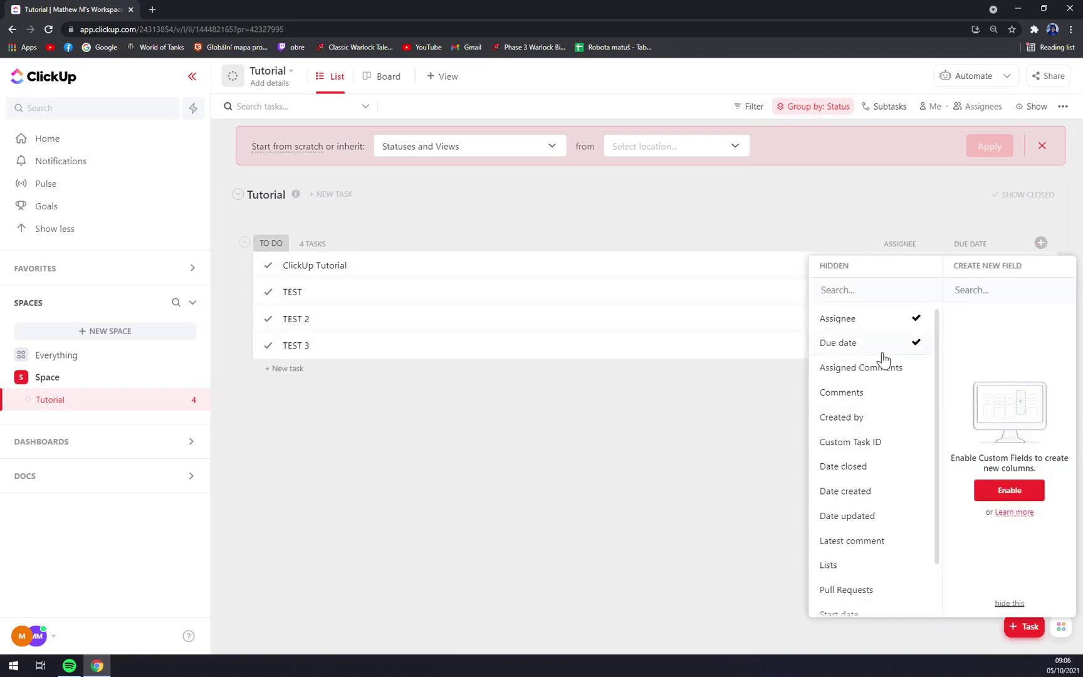
scroll(868, 423, "down", 1)
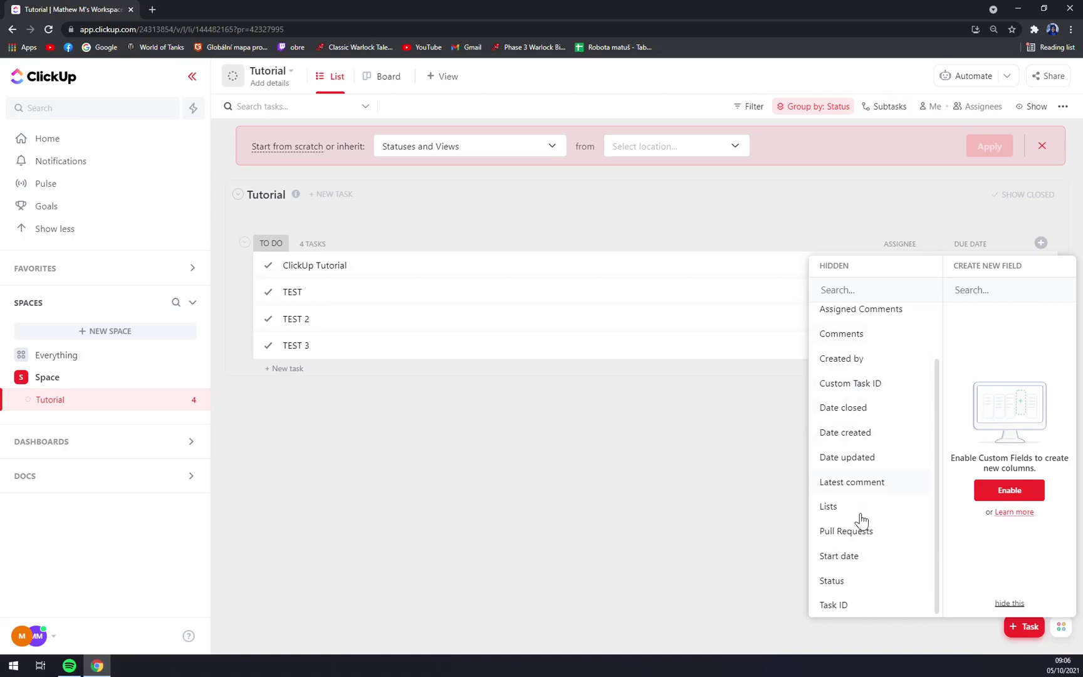
left_click(833, 581)
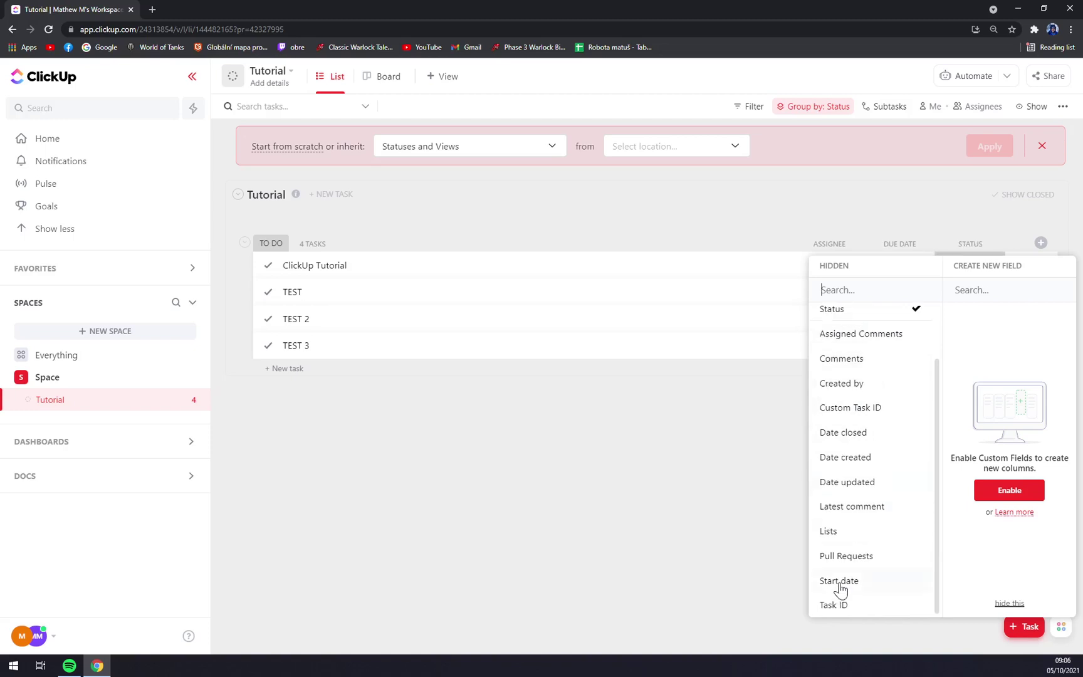
scroll(834, 402, "up", 1)
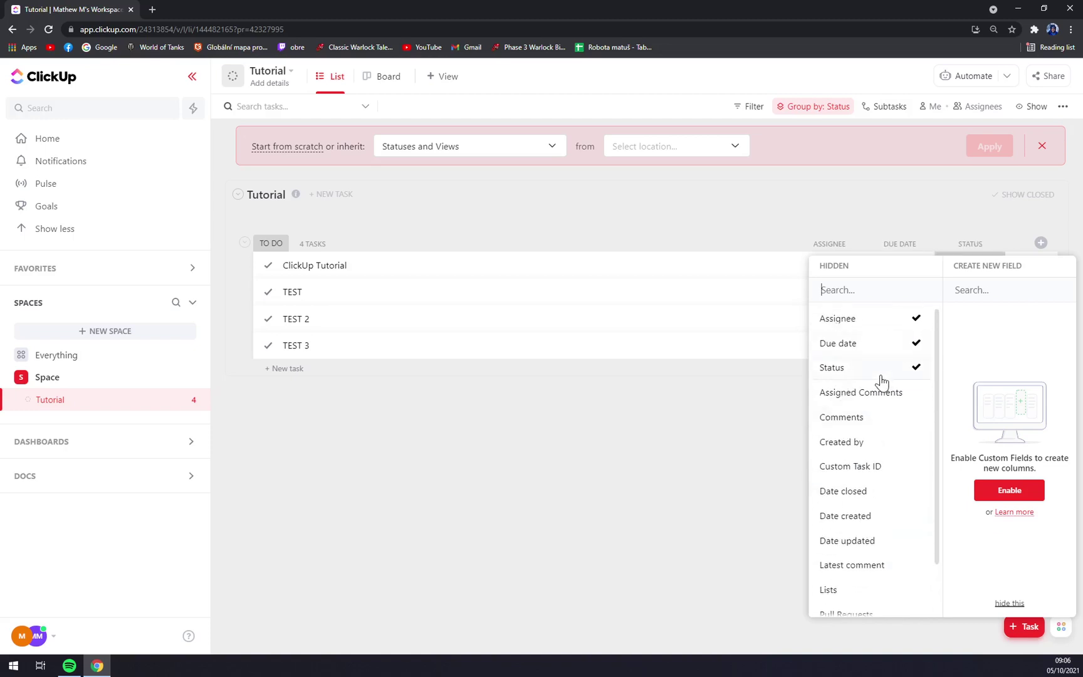
left_click(737, 460)
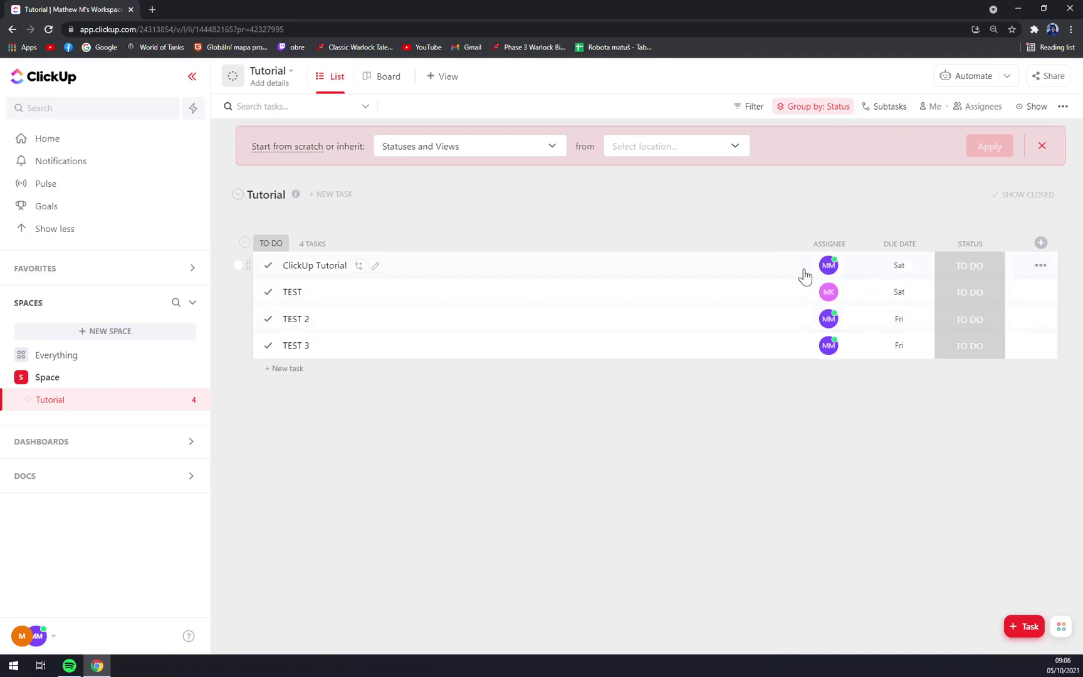
left_click_drag(946, 249, 793, 251)
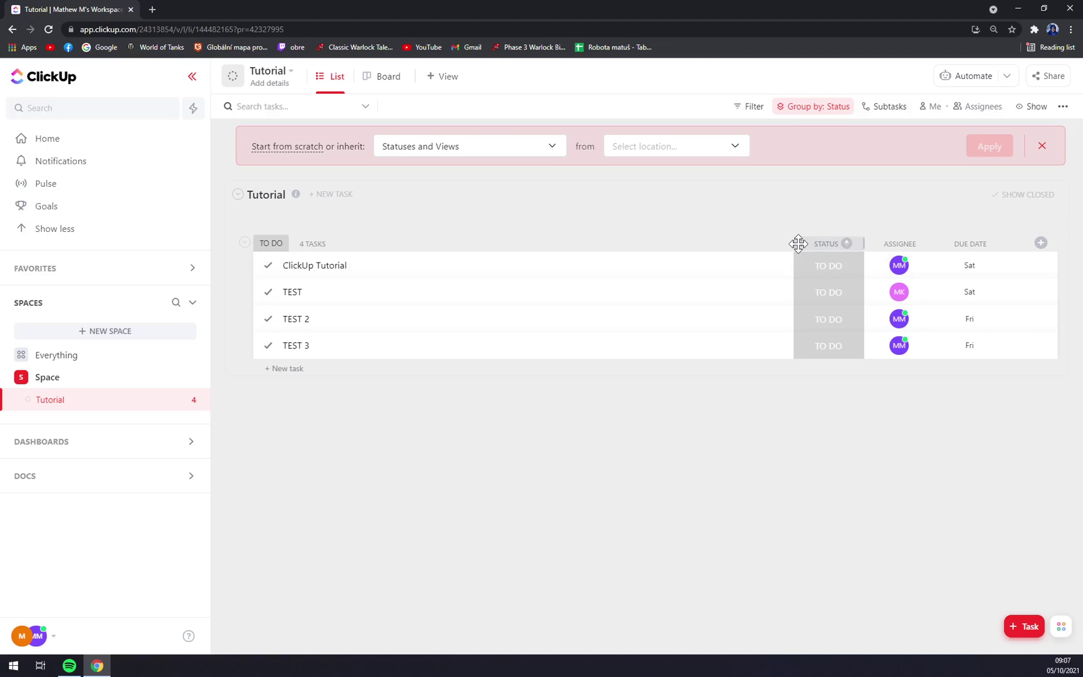
left_click_drag(842, 236, 912, 248)
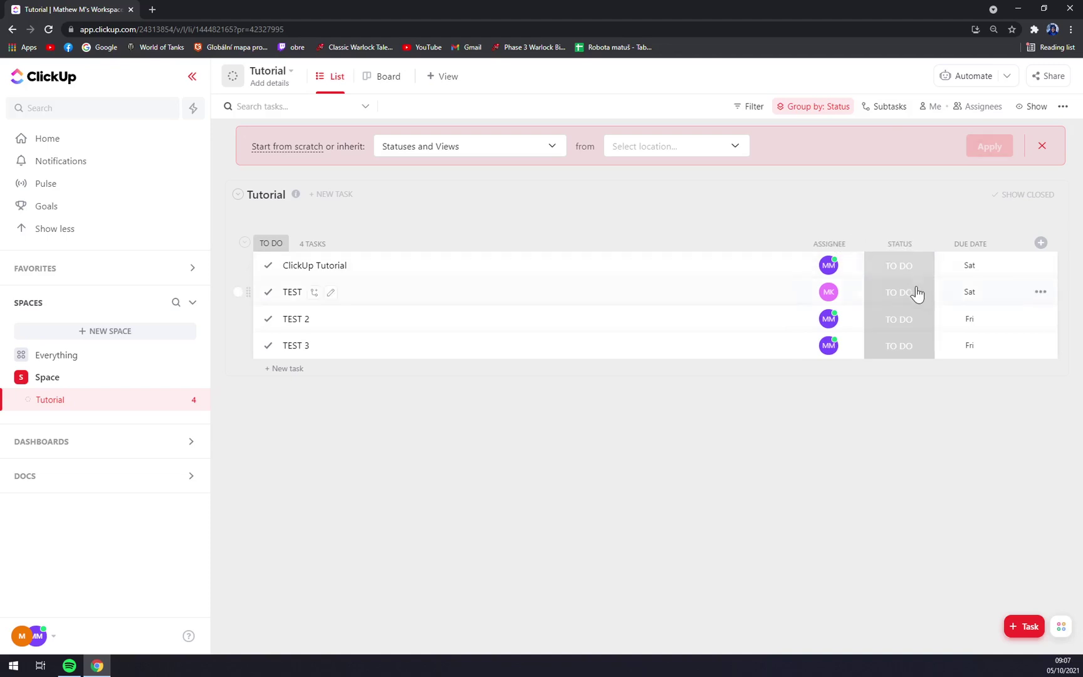
- Mark ClickUp Tutorial and TEST complete, then undo each so they return to To Do
left_click(898, 273)
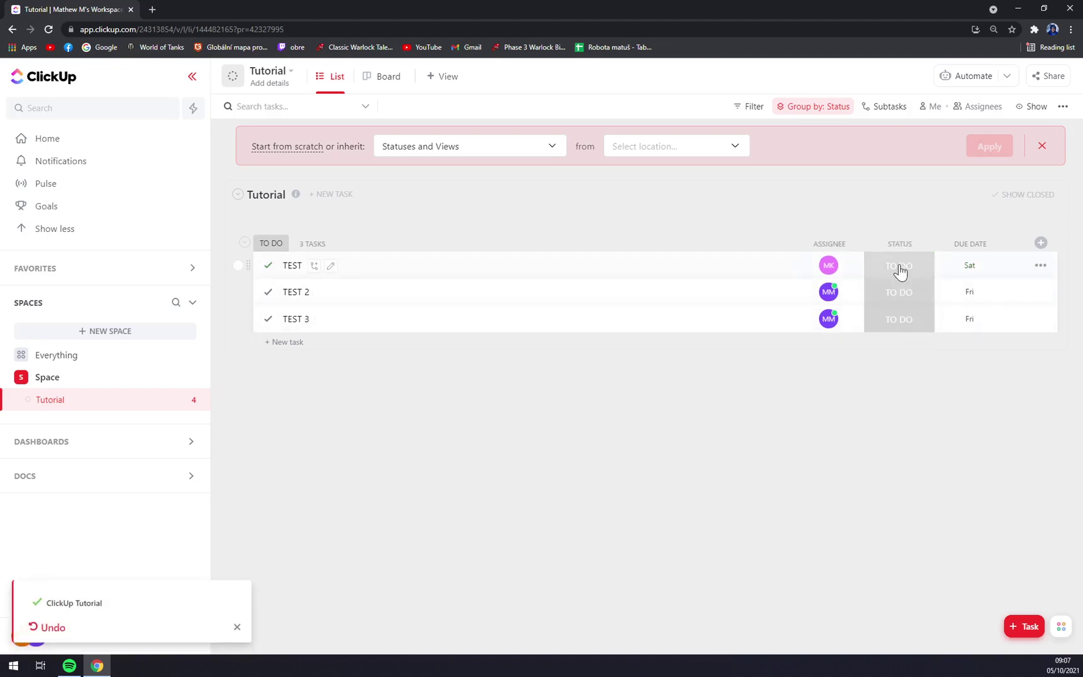
left_click(50, 627)
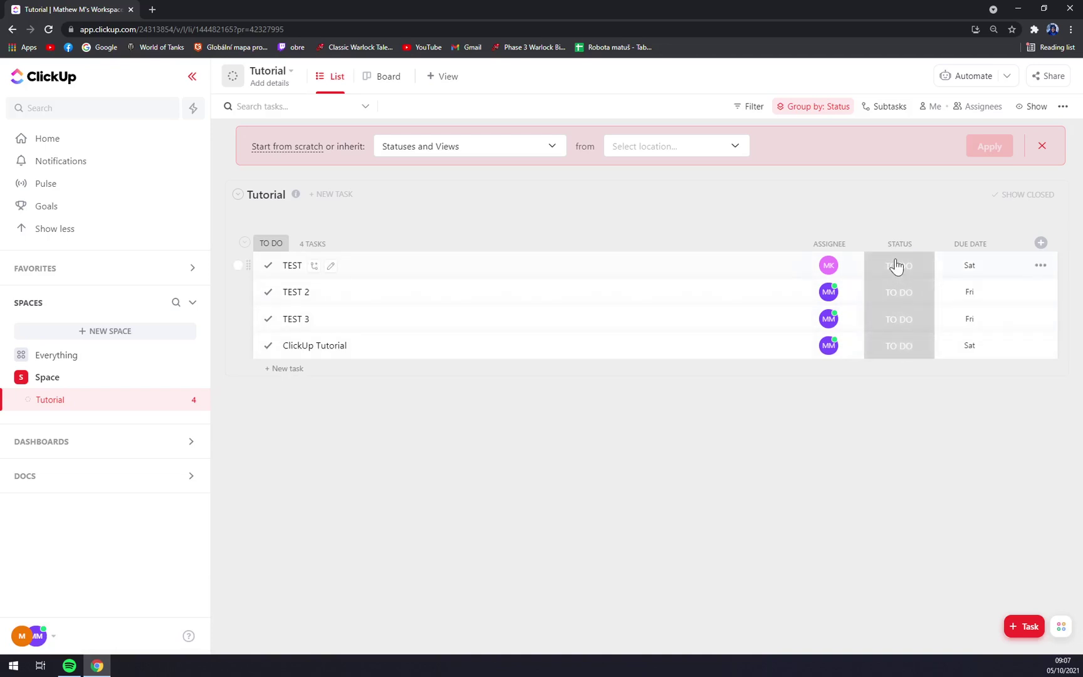
left_click(1040, 267)
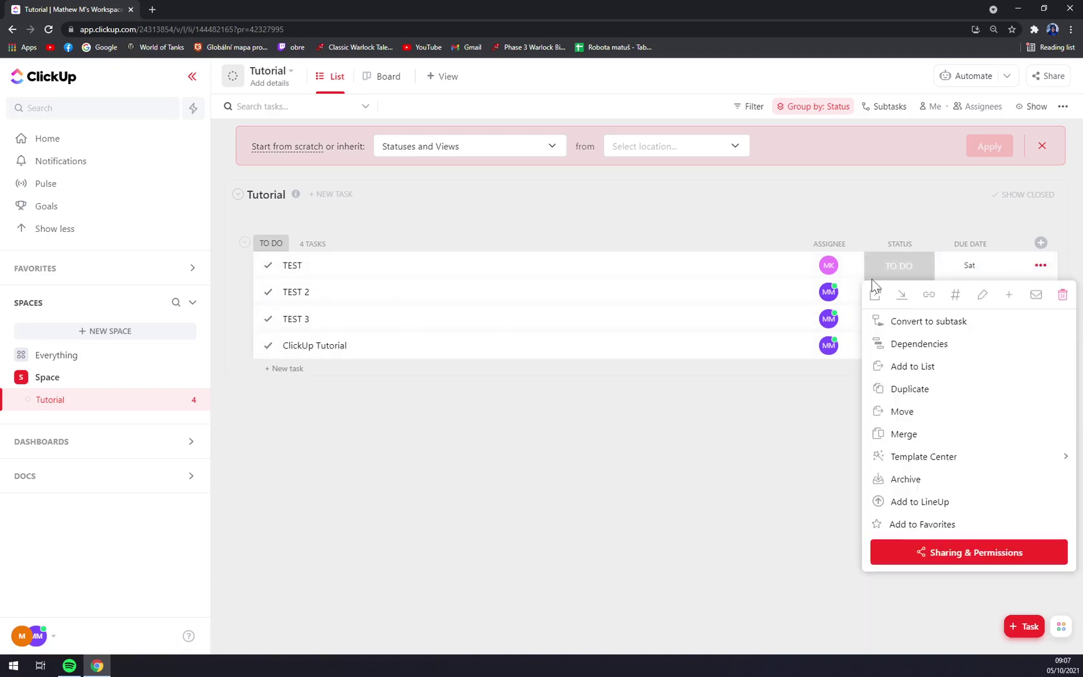
left_click(863, 358)
left_click(891, 273)
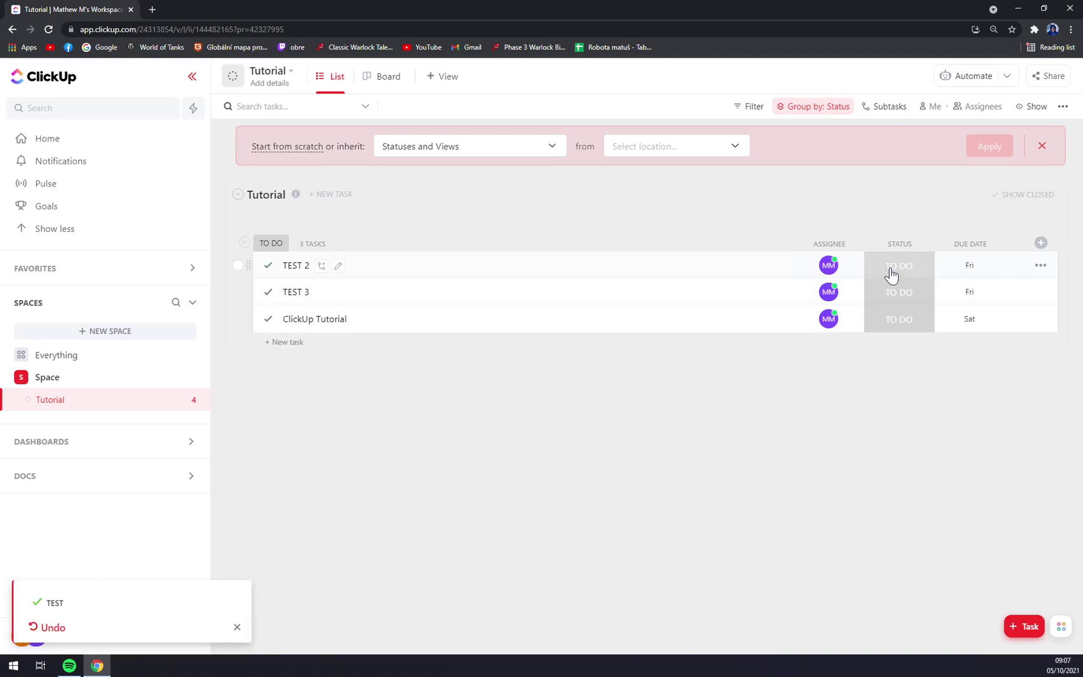
left_click(51, 628)
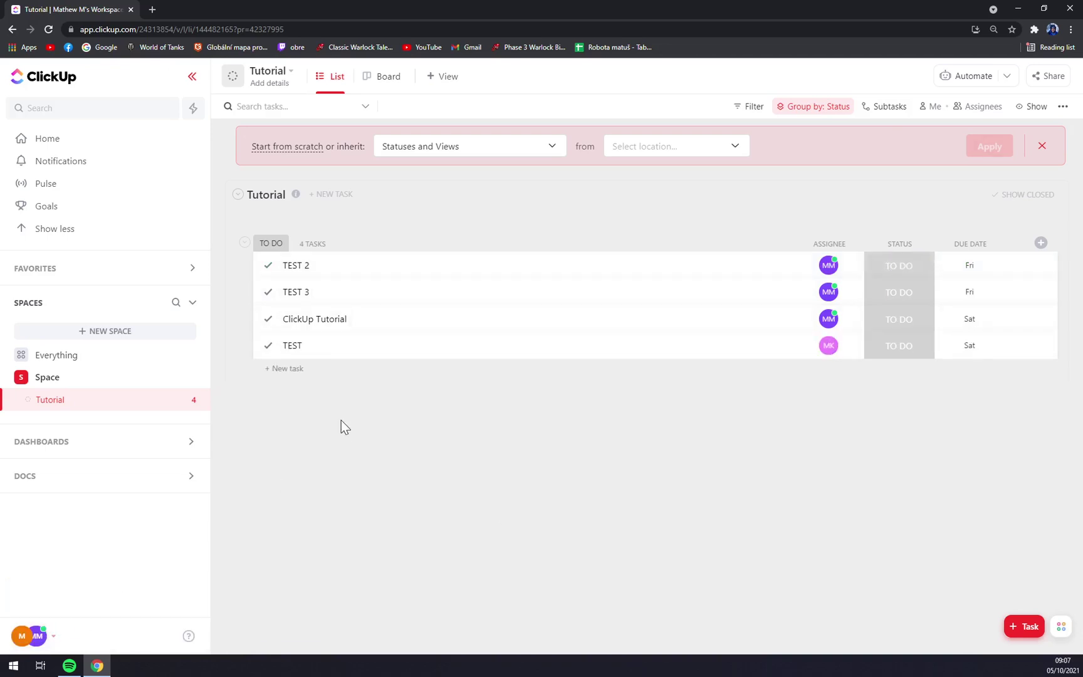
- Bring up TEST 2's task actions menu via right-click and the '...' button
right_click(890, 269)
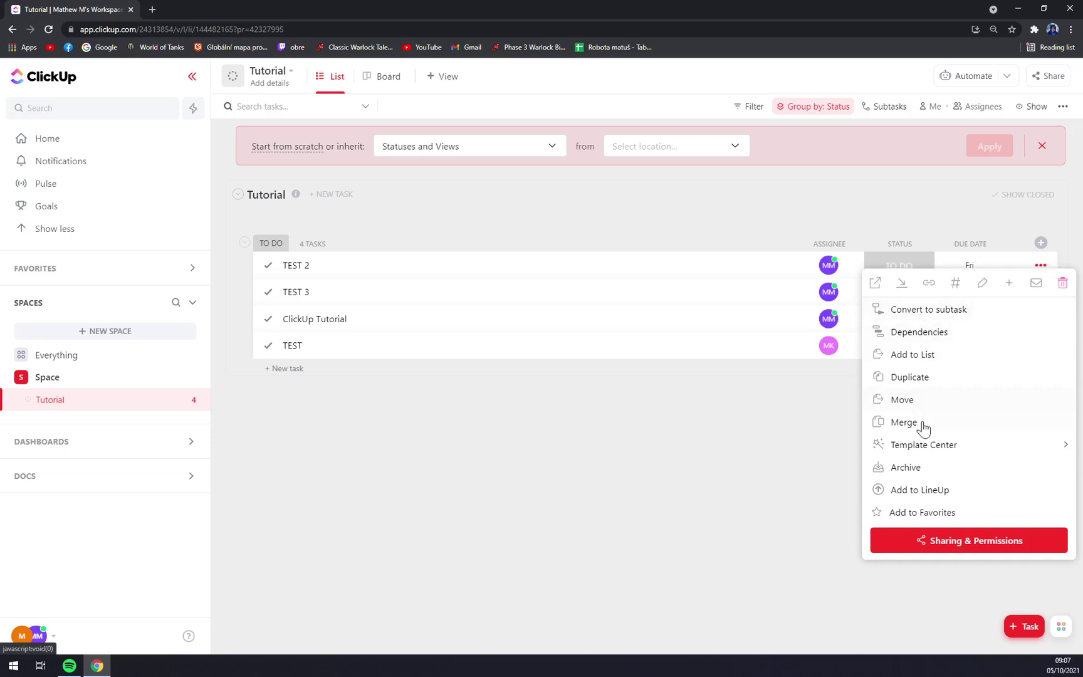
left_click(582, 499)
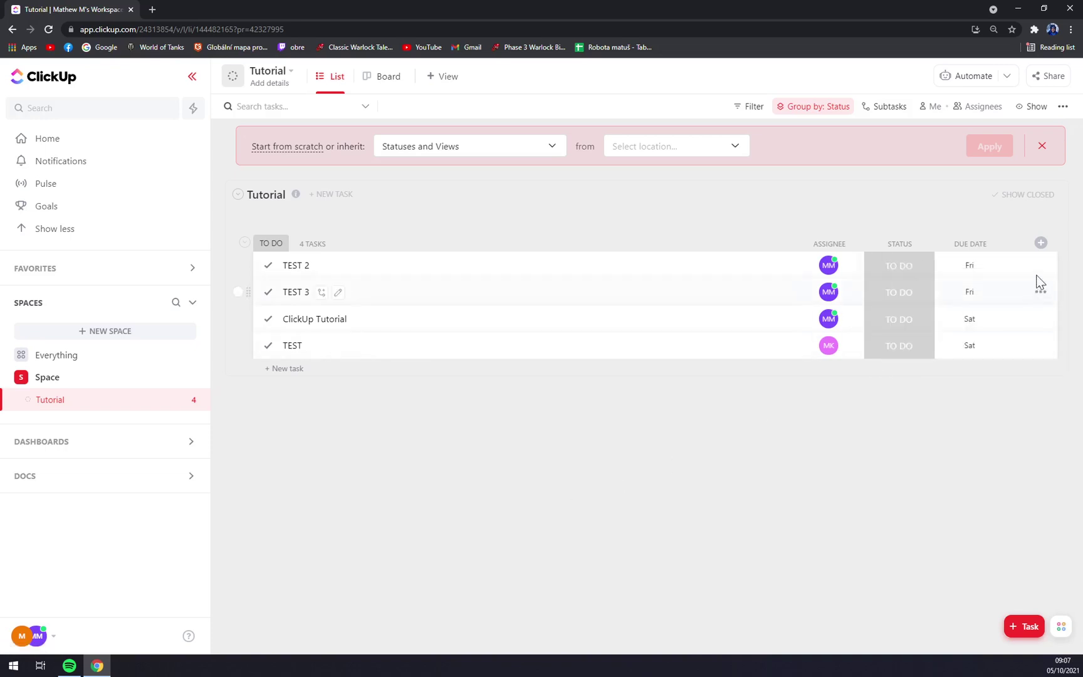
left_click(1041, 266)
key("Escape")
right_click(892, 267)
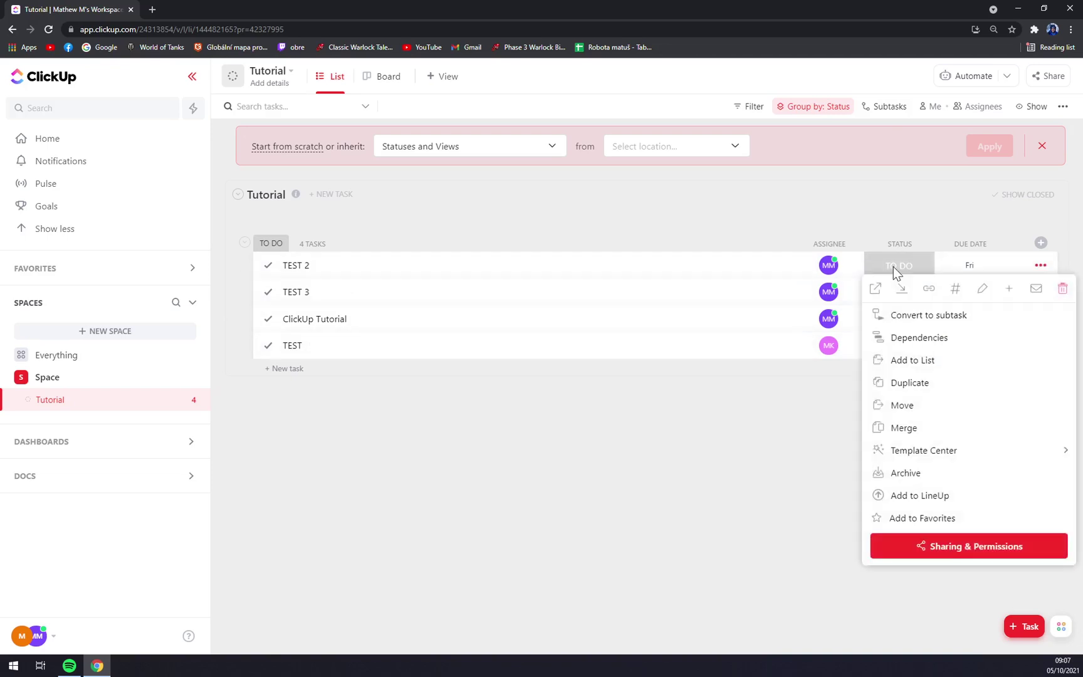
left_click(740, 431)
left_click(1040, 266)
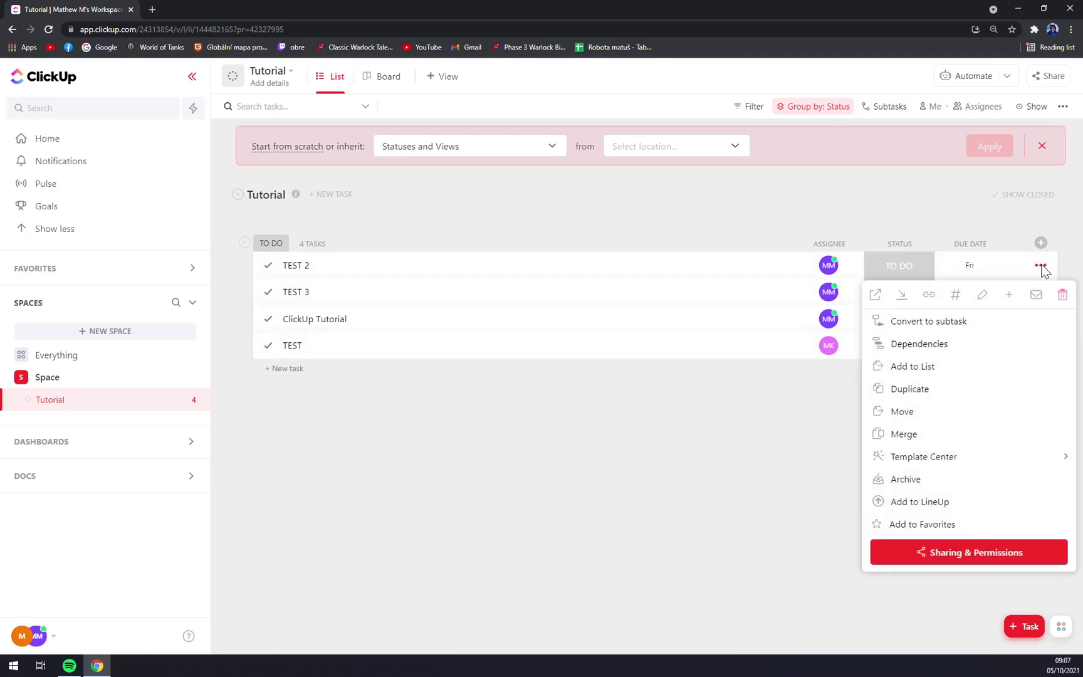
- Drag the TEST row to the top of the TO DO list and tick its checkbox
left_click(431, 404)
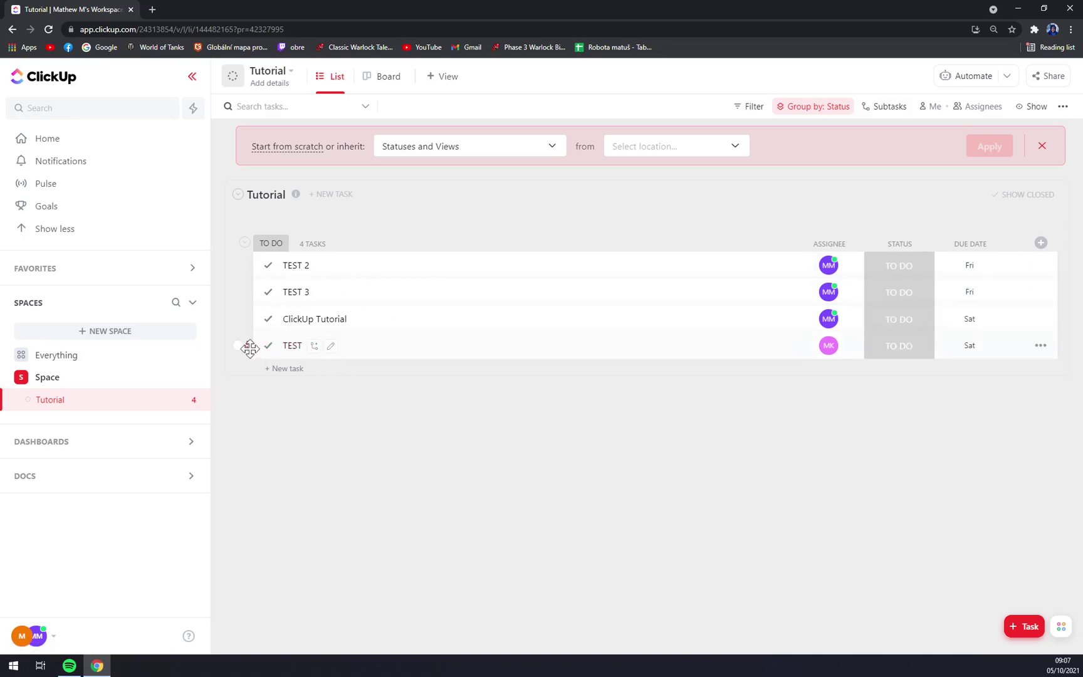
left_click_drag(250, 348, 248, 266)
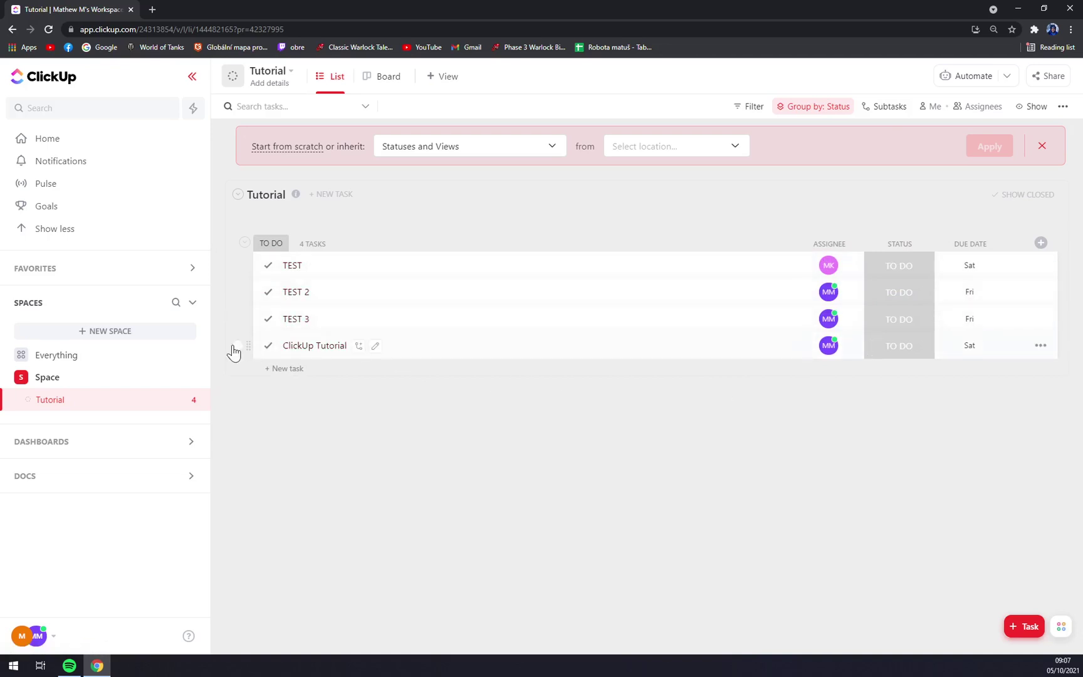
left_click(238, 346)
left_click(238, 347)
left_click(238, 267)
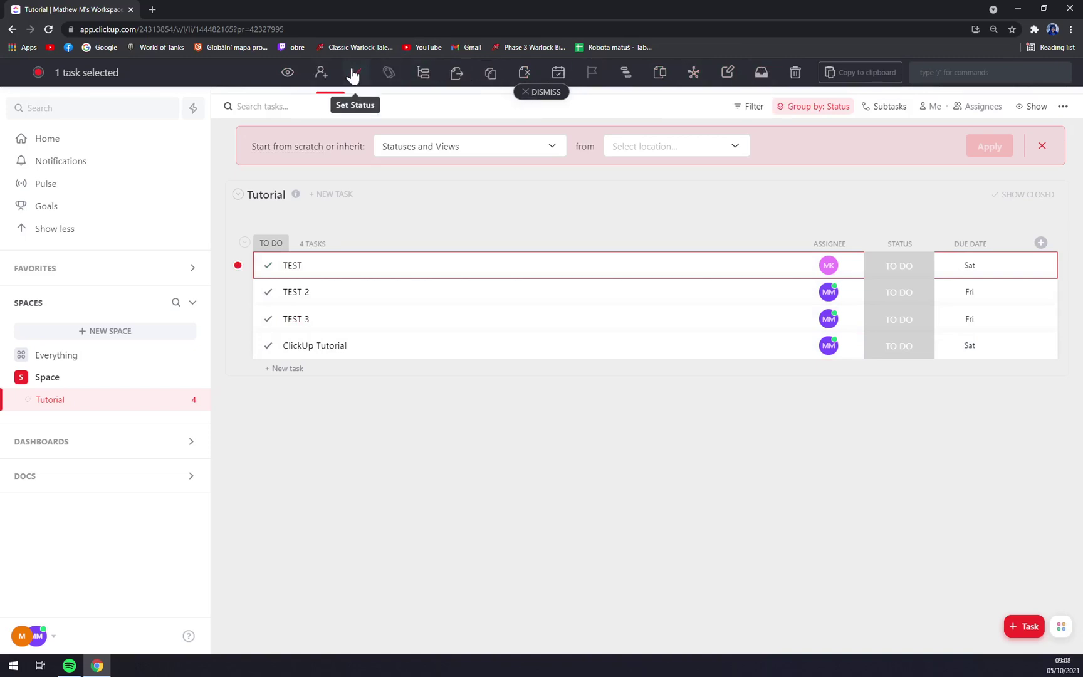
- Review TEST's status choices (TO DO, COMPLETE) from the bulk toolbar, then deselect TEST unchanged
left_click(356, 74)
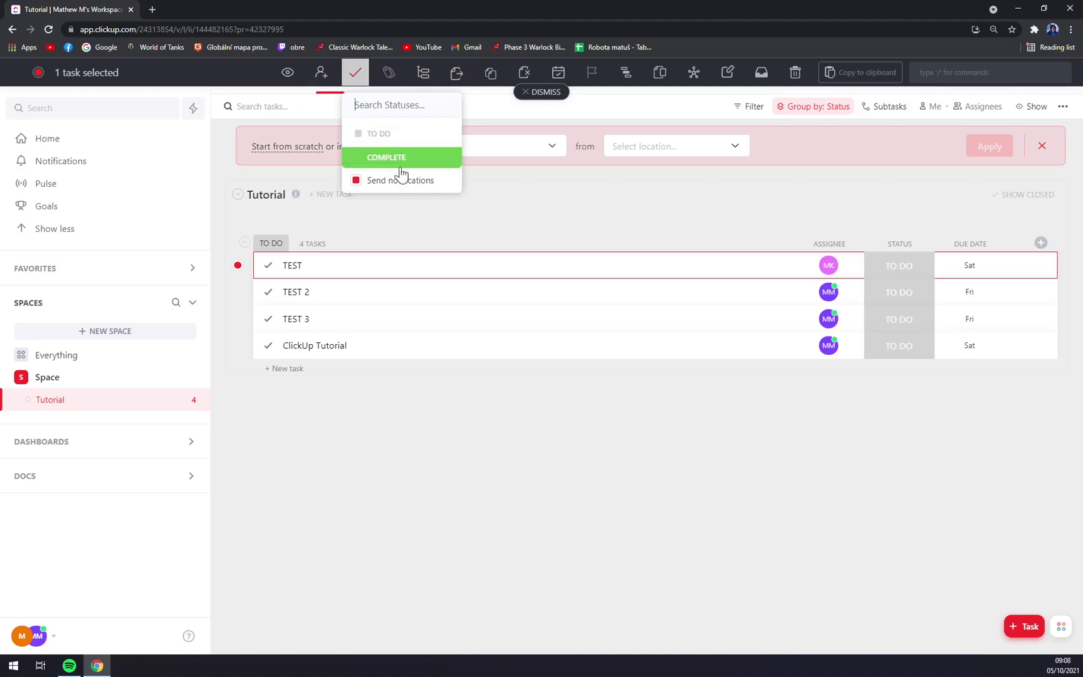
left_click(416, 462)
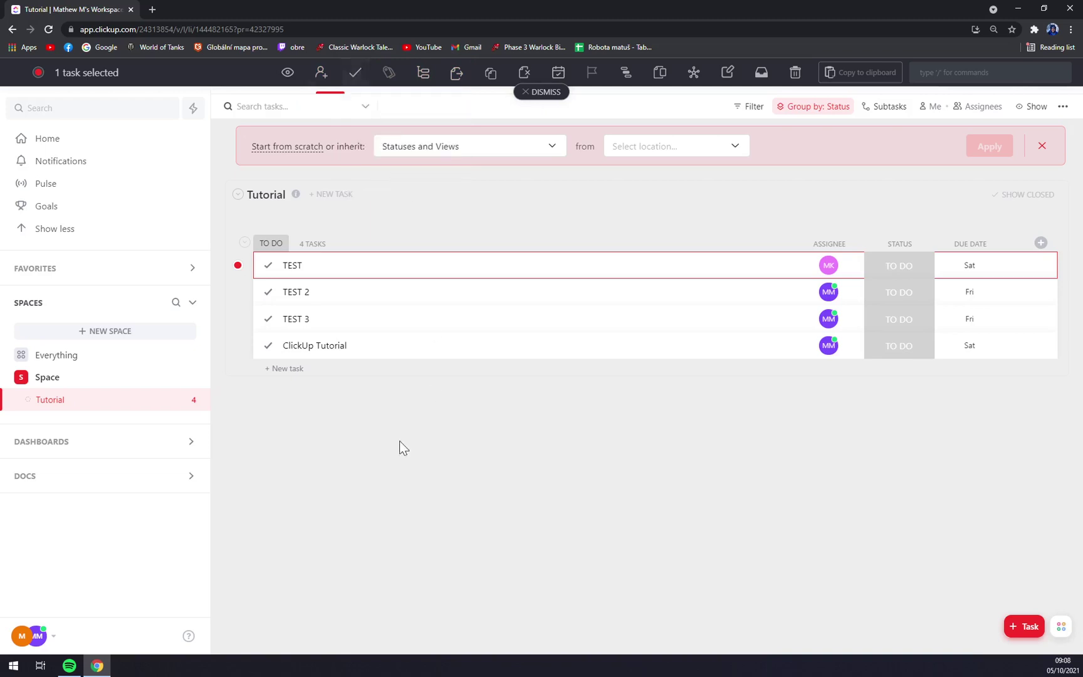
left_click(240, 266)
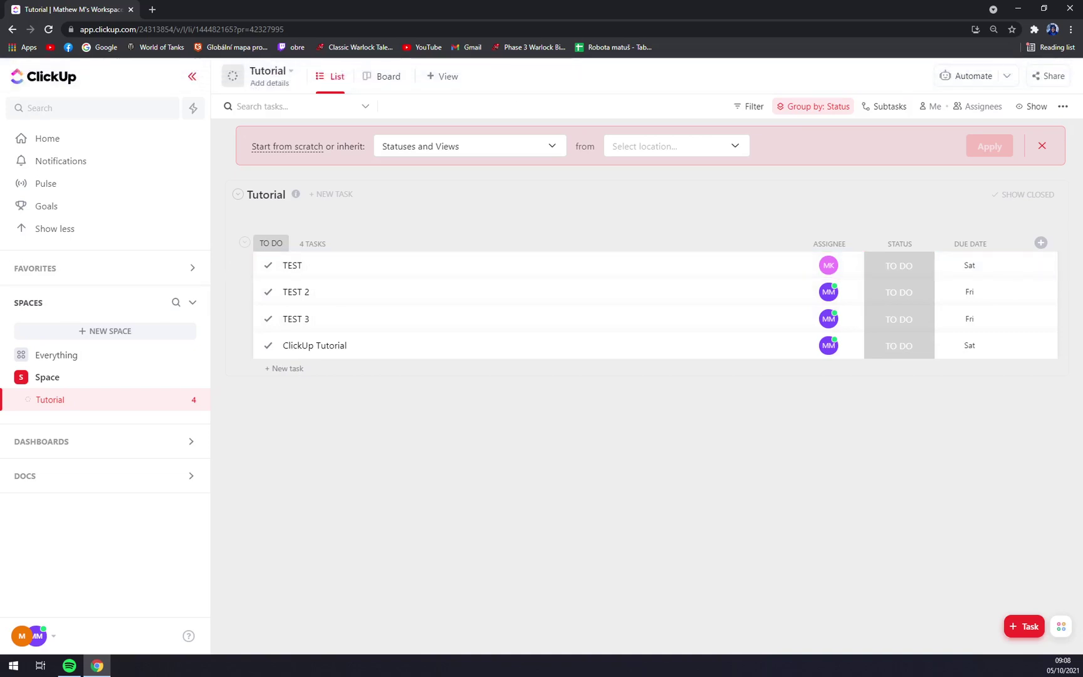